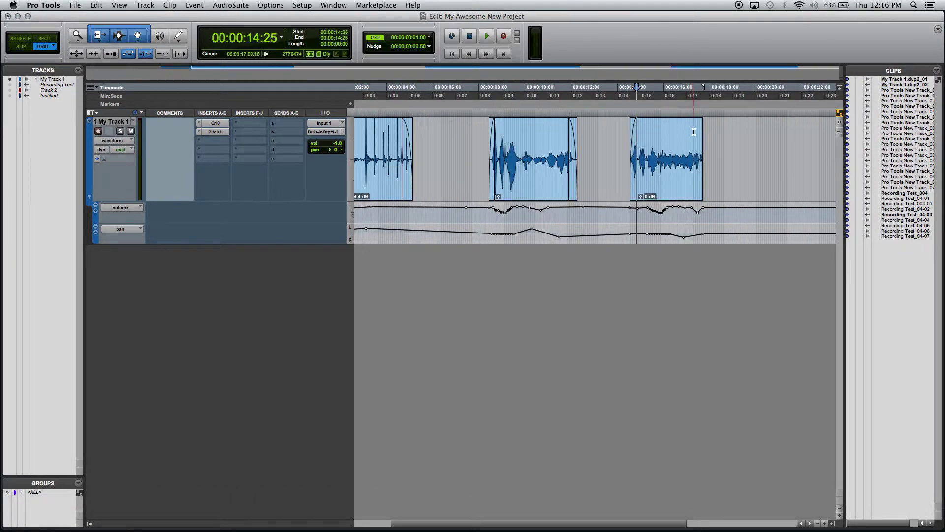
- Place the edit cursor over the third clip at 00:00:17:10 and save the session
{"action": "left_click", "coordinate": [695, 131]}
{"action": "key", "text": "r"}
{"action": "key", "text": "r"}
{"action": "key", "text": "super+s"}
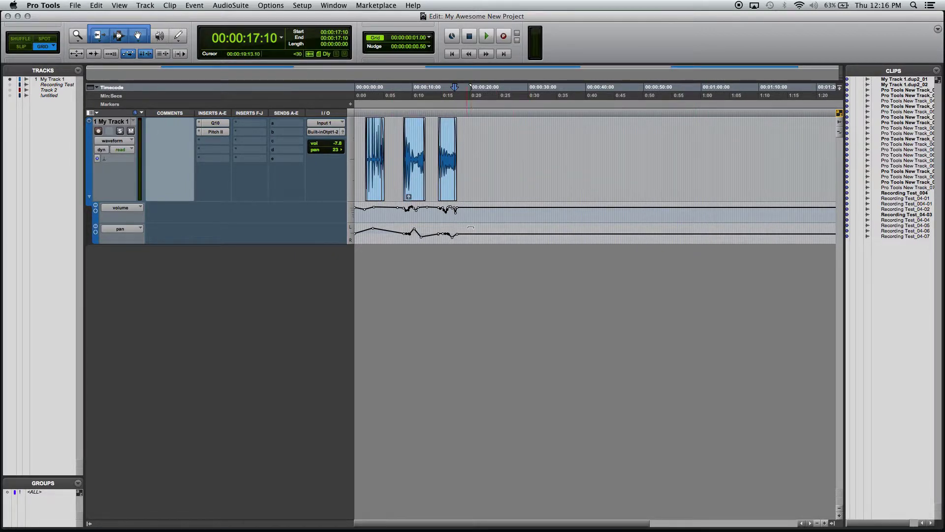
- Select the timeline range from the session start to 00:00:18:00, just past the last clip
{"action": "left_click", "coordinate": [362, 142]}
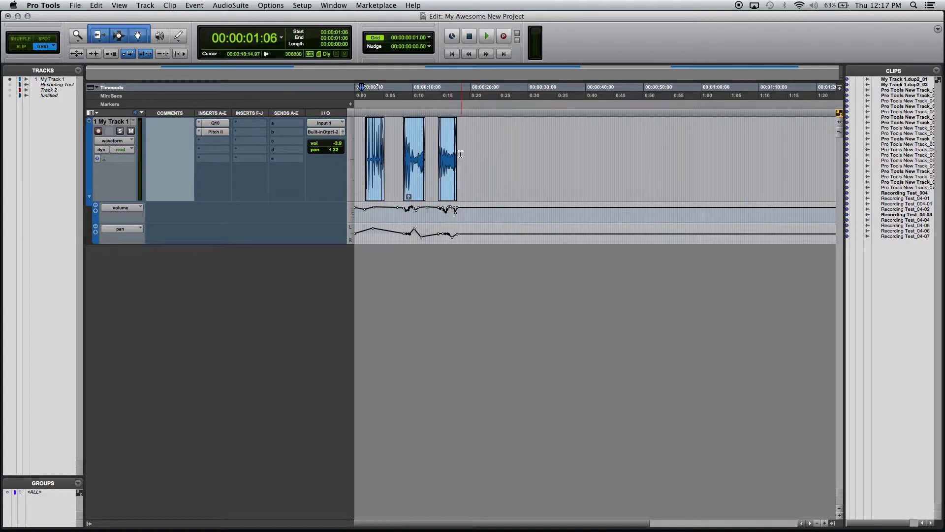
{"action": "key", "text": "t"}
{"action": "key", "text": "t"}
{"action": "scroll", "coordinate": [463, 209], "scroll_direction": "right", "scroll_amount": 5}
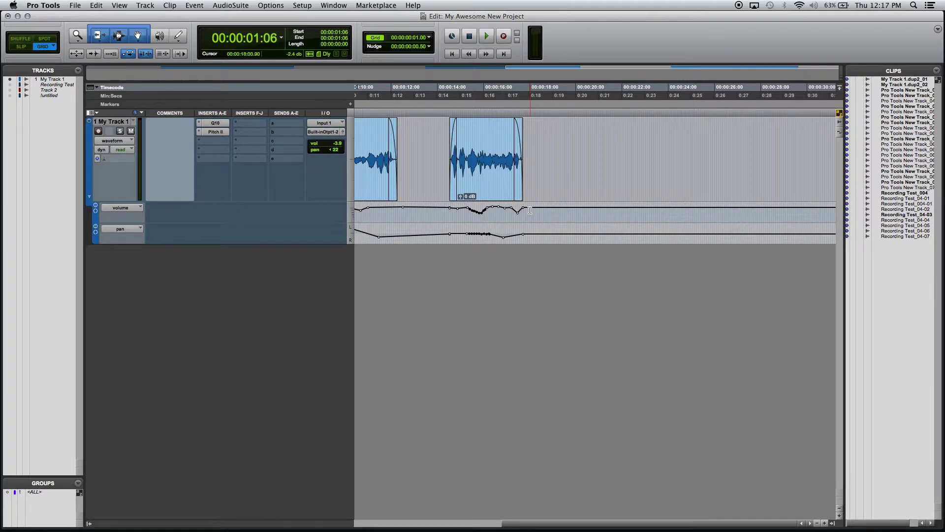
{"action": "scroll", "coordinate": [529, 209], "scroll_direction": "left", "scroll_amount": 5}
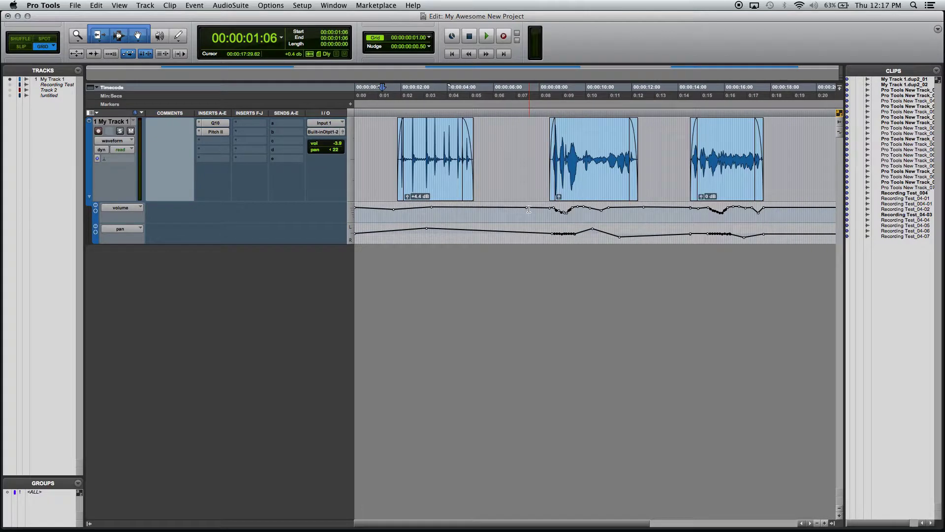
{"action": "left_click", "coordinate": [770, 129]}
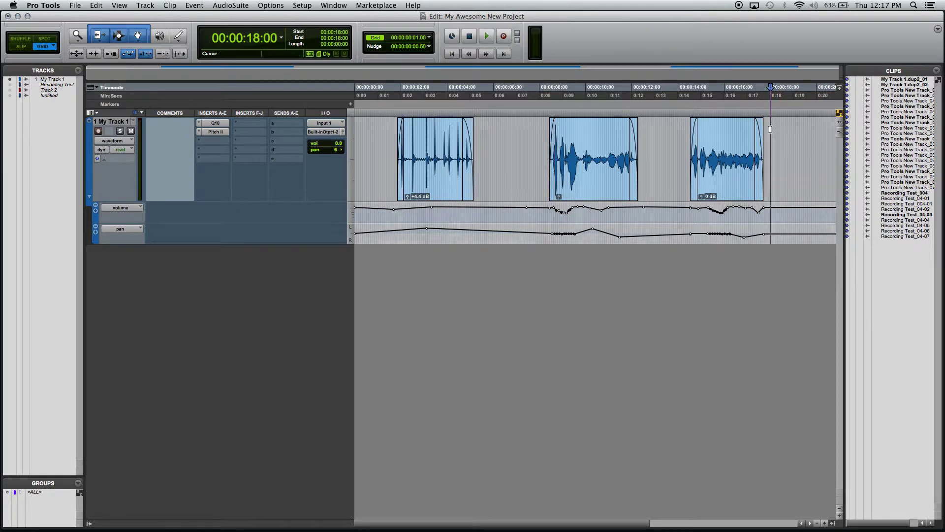
{"action": "key", "text": "shift+Return"}
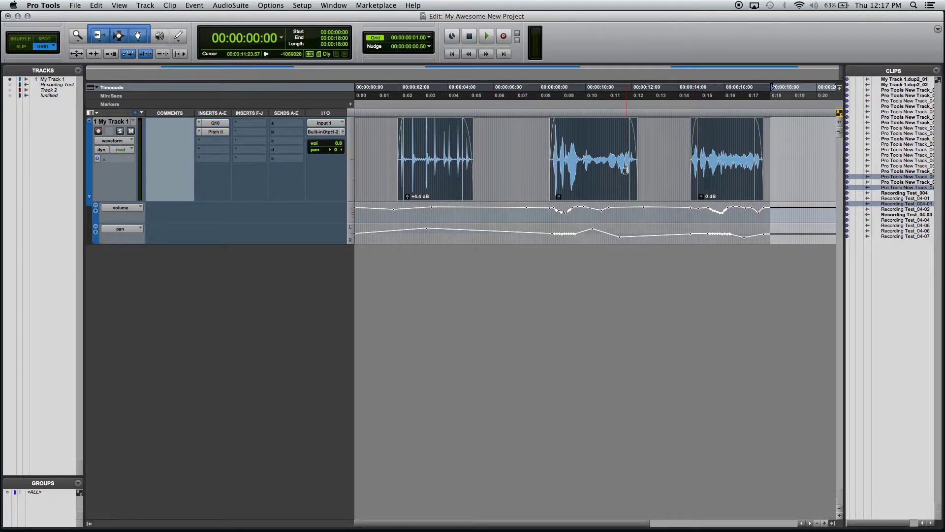
- Clear the timeline selection and place the edit cursor before the first clip at 00:00:00:27
{"action": "left_click", "coordinate": [771, 146]}
{"action": "left_click", "coordinate": [376, 160]}
{"action": "key", "text": "r"}
{"action": "key", "text": "r"}
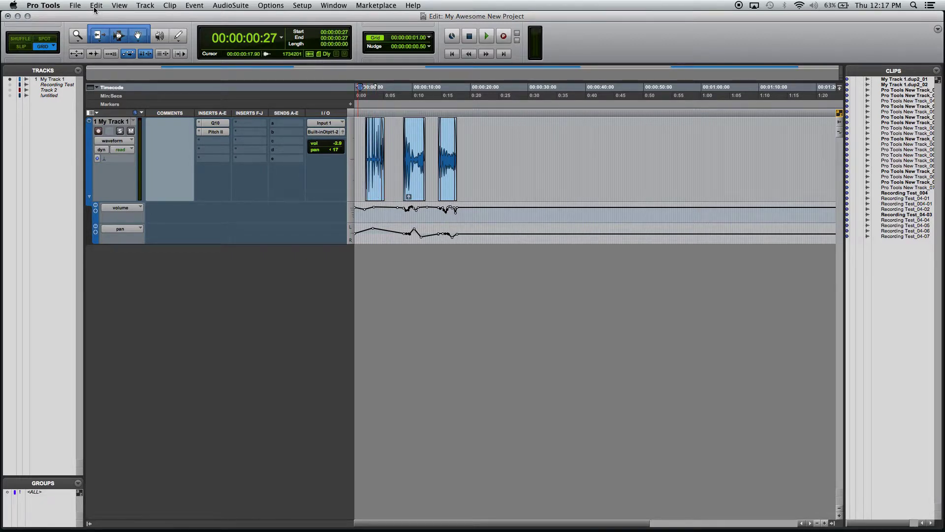
- Open the Bounce to Disk settings and move the dialog over the session's clips
{"action": "left_click", "coordinate": [75, 5]}
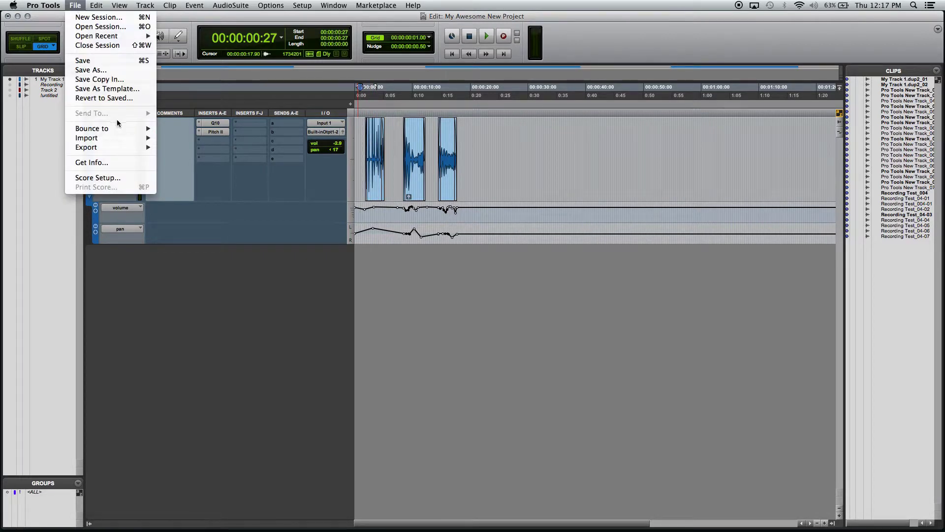
{"action": "mouse_move", "coordinate": [117, 130]}
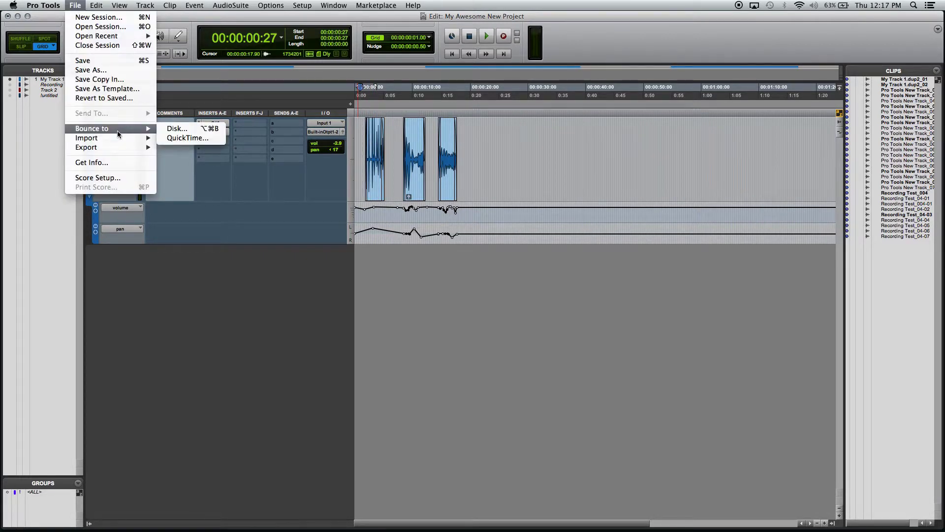
{"action": "left_click", "coordinate": [188, 130]}
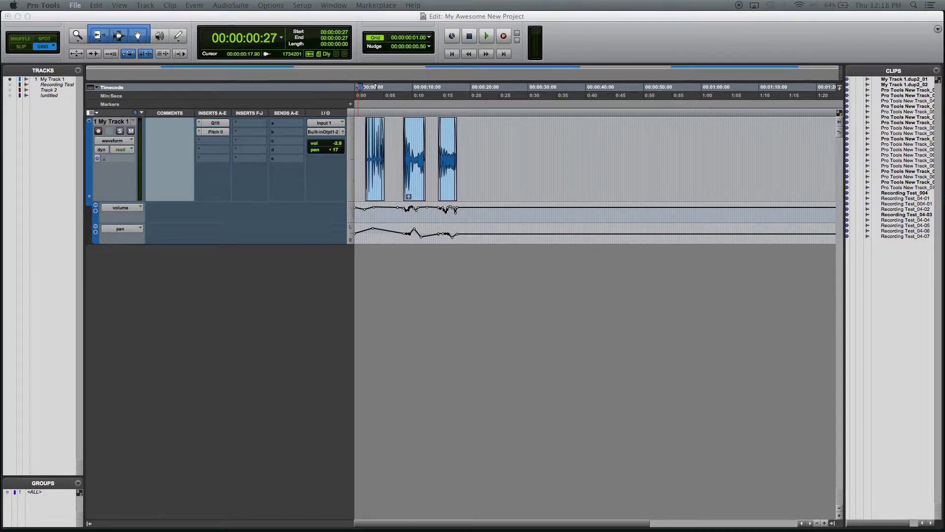
{"action": "left_click_drag", "start_coordinate": [660, 116], "coordinate": [405, 205]}
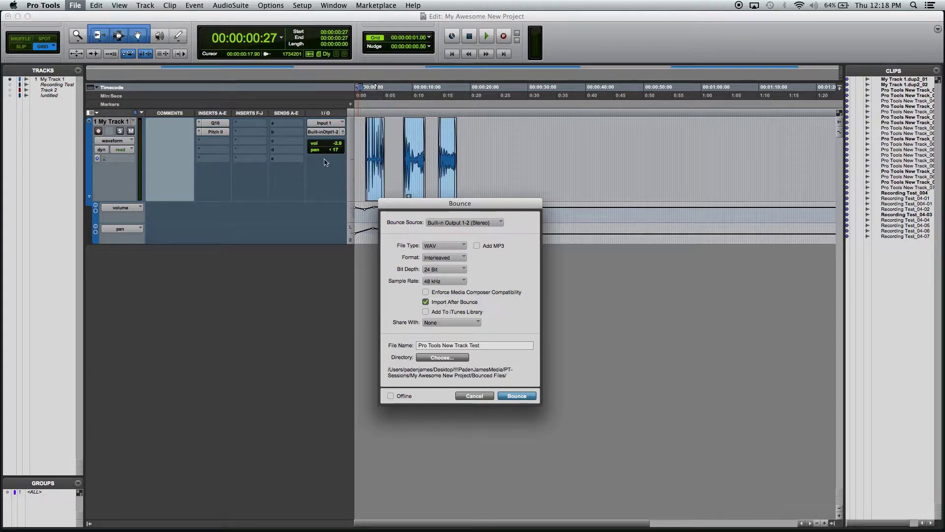
- Set the bounce source to Built-in Output 1-2 (Stereo), with WAV file type and Interleaved format
{"action": "left_click", "coordinate": [483, 223]}
{"action": "mouse_move", "coordinate": [521, 227]}
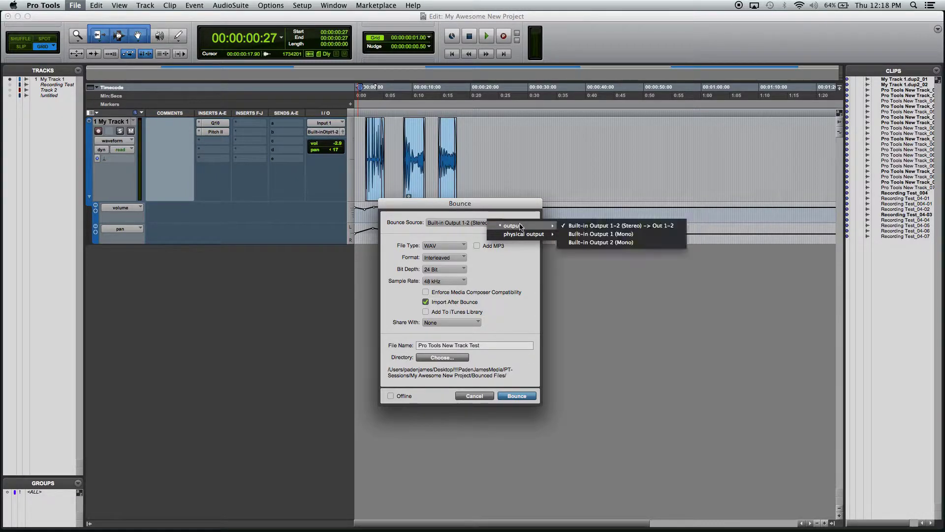
{"action": "left_click", "coordinate": [592, 227]}
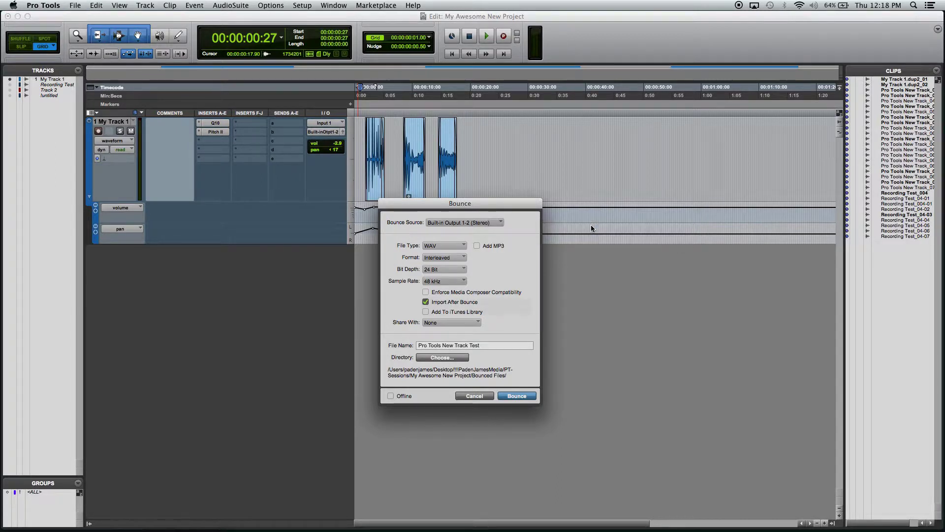
{"action": "left_click", "coordinate": [448, 245]}
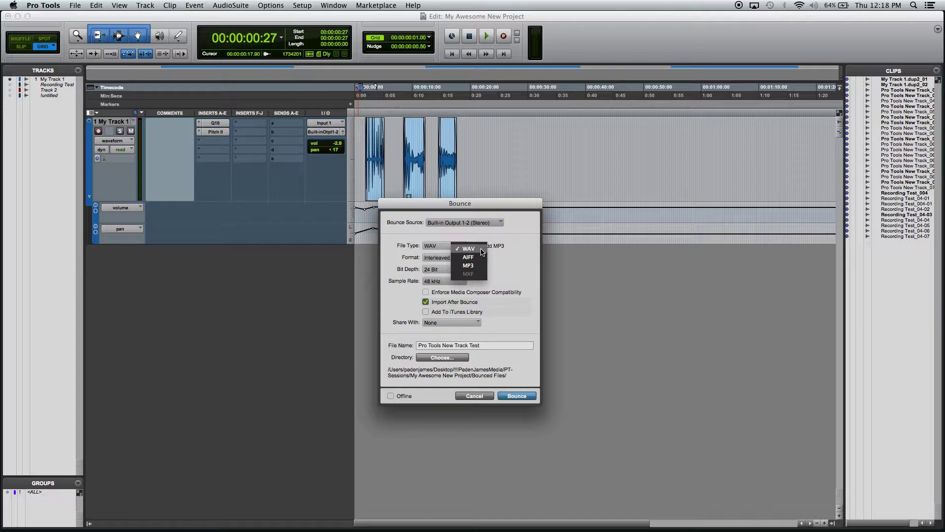
{"action": "left_click", "coordinate": [481, 250]}
{"action": "left_click", "coordinate": [459, 257]}
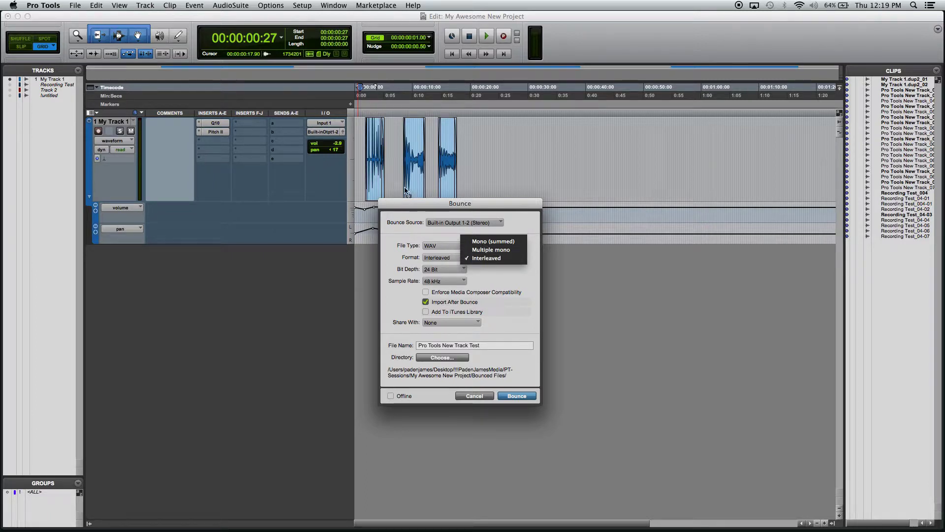
{"action": "left_click", "coordinate": [506, 258]}
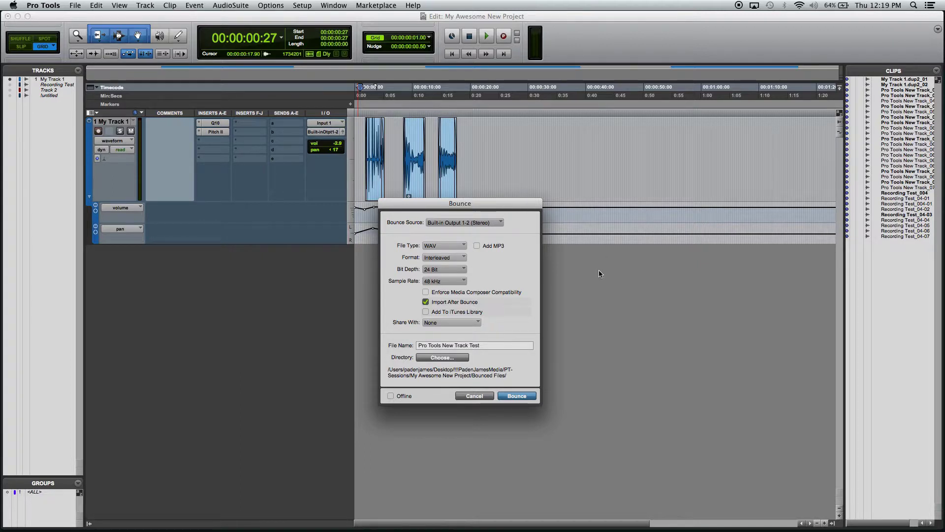
- Review the bit depth and sample rate choices, keeping 24 Bit and 48 kHz for the bounce
{"action": "left_click", "coordinate": [441, 272]}
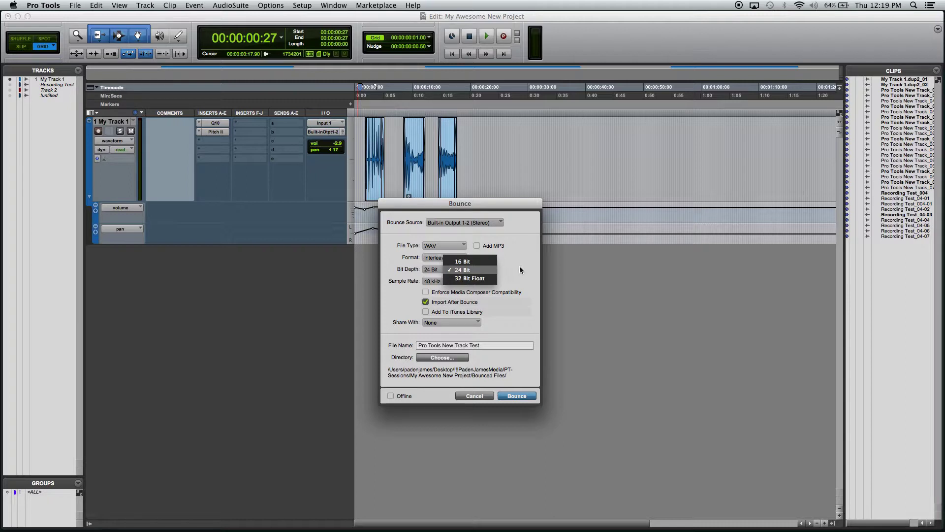
{"action": "left_click", "coordinate": [463, 270]}
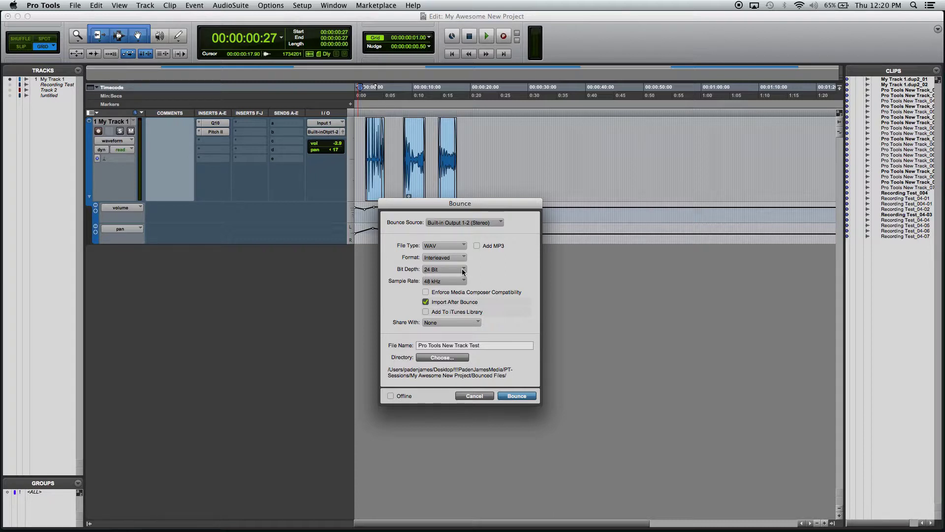
{"action": "left_click", "coordinate": [462, 271]}
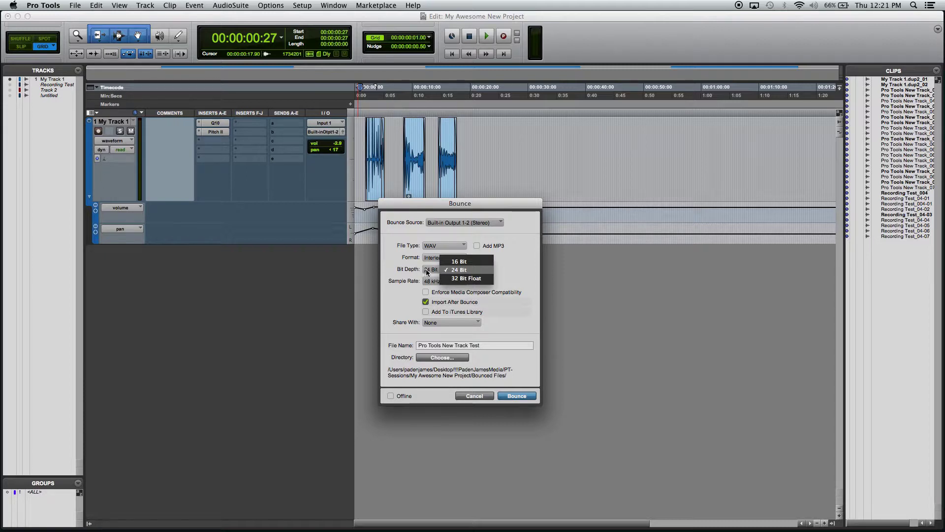
{"action": "left_click", "coordinate": [468, 271]}
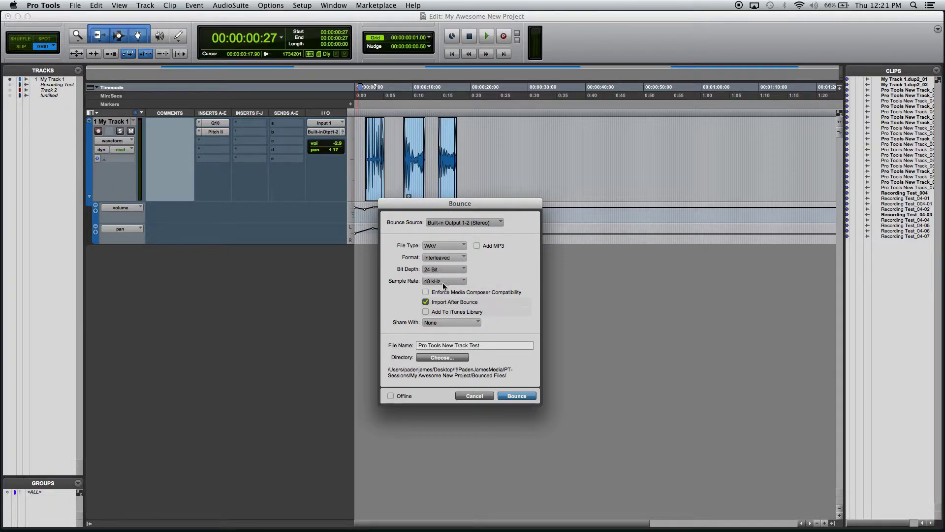
{"action": "left_click", "coordinate": [444, 284]}
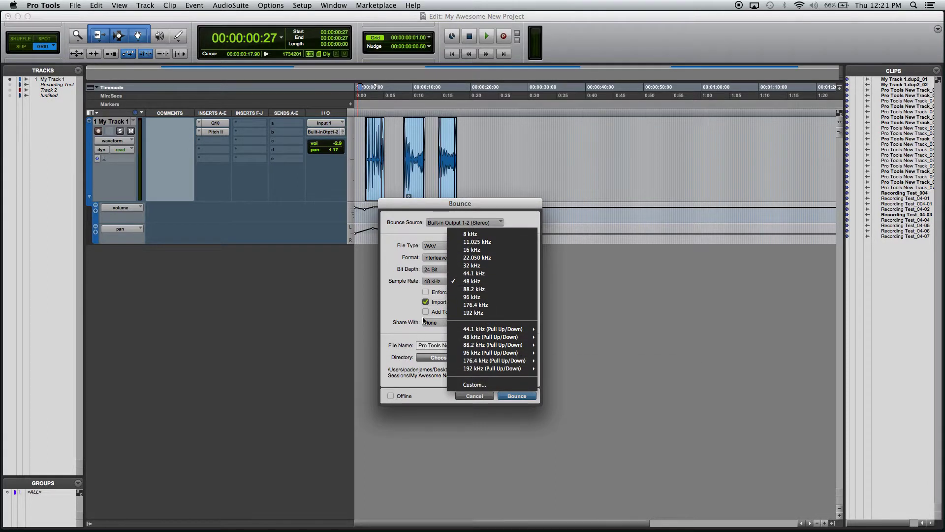
{"action": "left_click", "coordinate": [404, 289]}
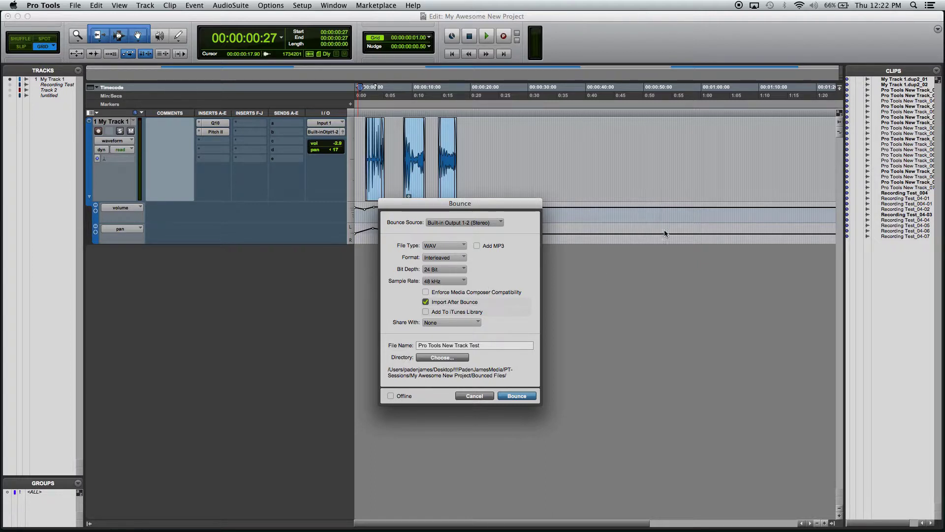
- Turn off importing after the bounce and name the bounced file "My Bounce"
{"action": "left_click", "coordinate": [426, 303]}
{"action": "left_click_drag", "start_coordinate": [419, 345], "coordinate": [507, 351]}
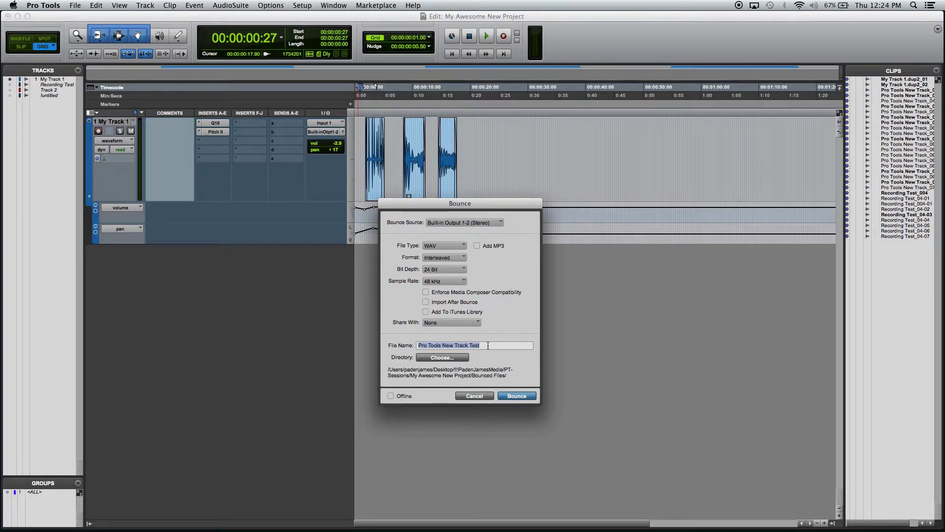
{"action": "type", "text": "My Bounce"}
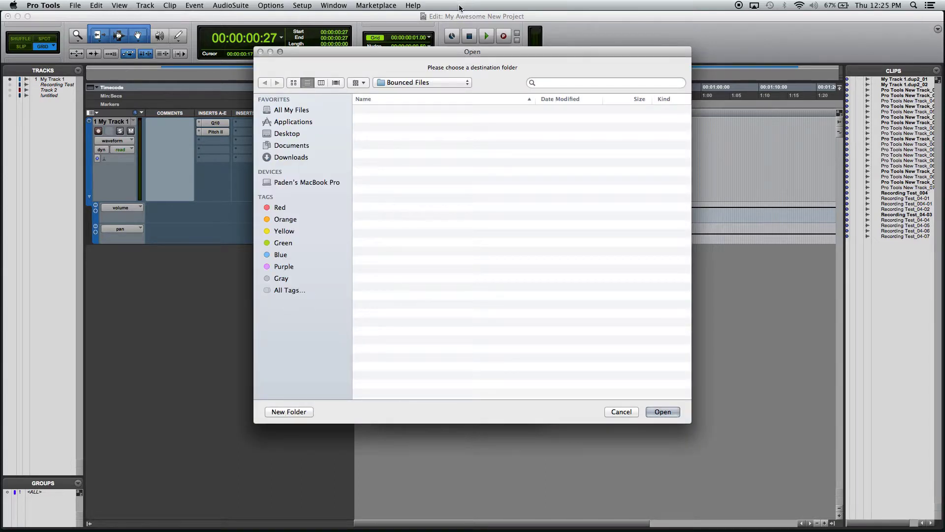
- Choose the Bounced Files folder inside My Awesome New Project as the bounce destination
{"action": "left_click", "coordinate": [426, 82]}
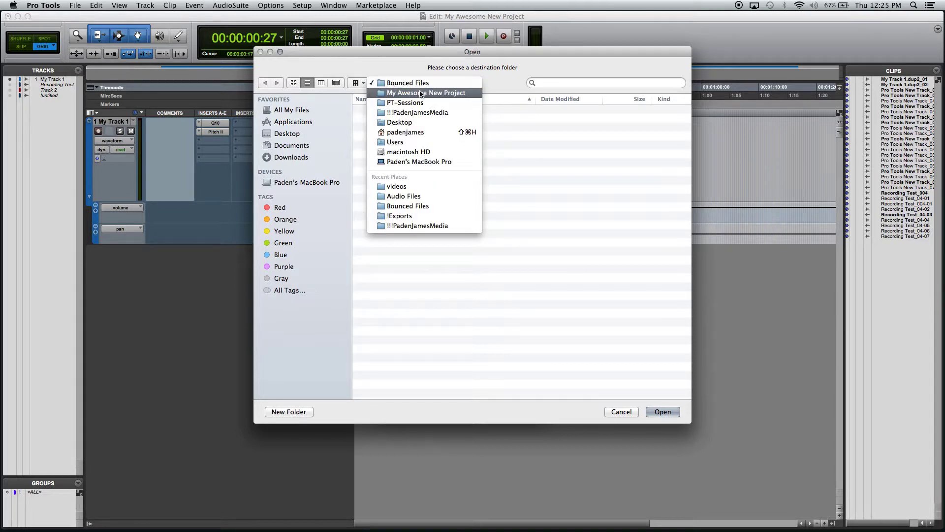
{"action": "left_click", "coordinate": [418, 94]}
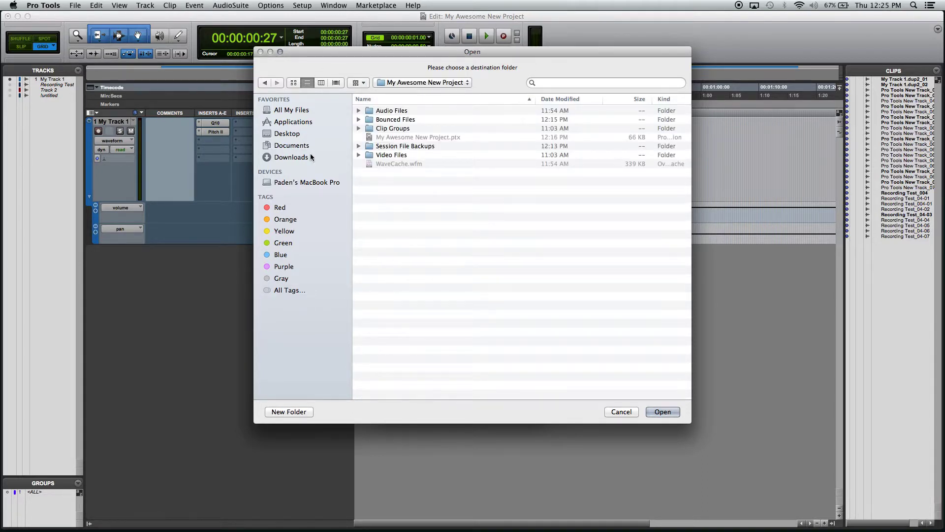
{"action": "double_click", "coordinate": [396, 120]}
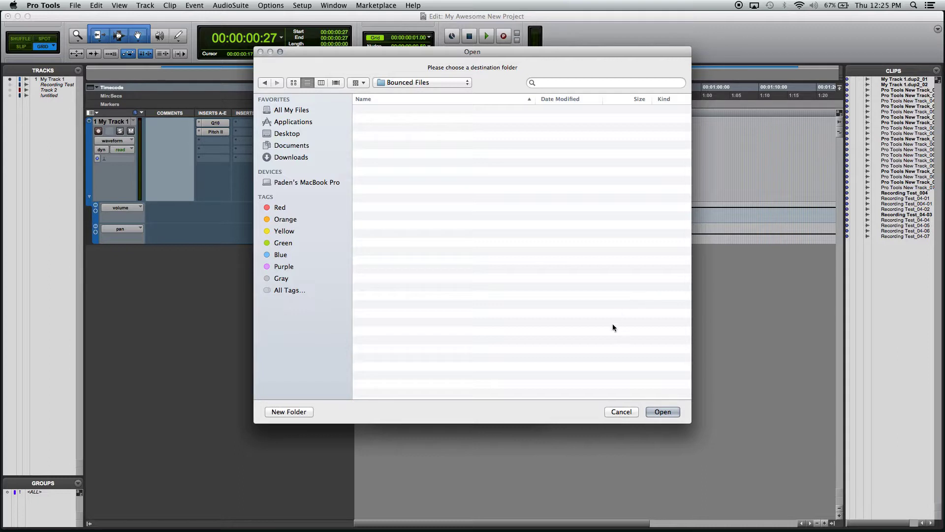
{"action": "left_click", "coordinate": [663, 412]}
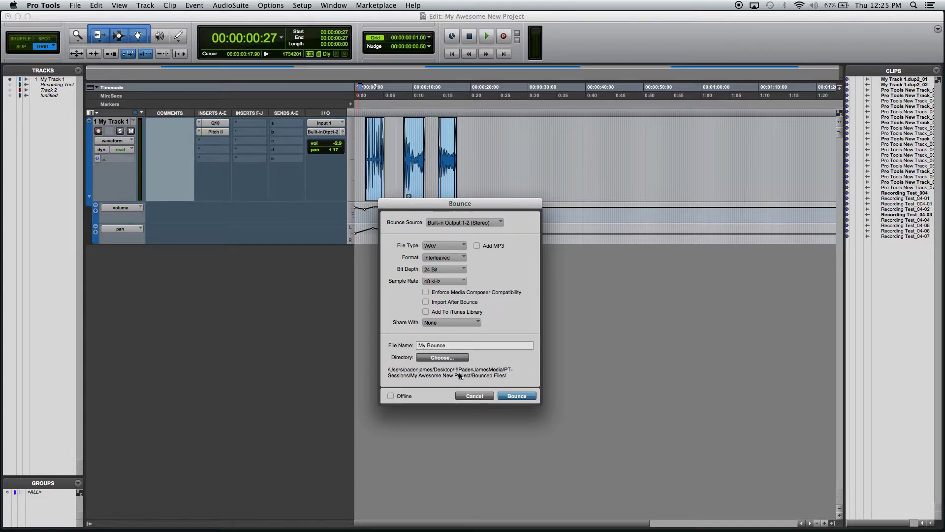
- Enable the Offline option and bounce the session to disk
{"action": "left_click", "coordinate": [402, 397]}
{"action": "left_click", "coordinate": [399, 396]}
{"action": "left_click", "coordinate": [402, 397]}
{"action": "left_click_drag", "start_coordinate": [466, 205], "coordinate": [394, 172]}
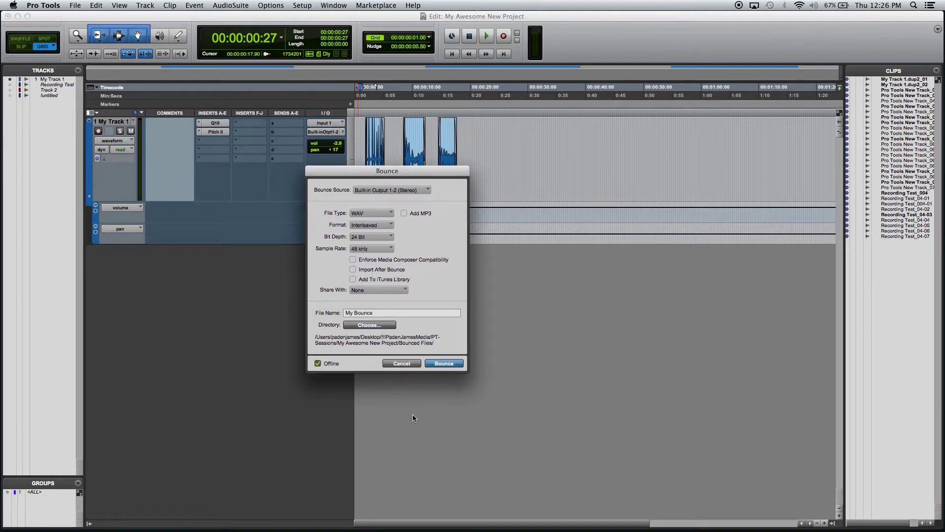
{"action": "left_click", "coordinate": [444, 363]}
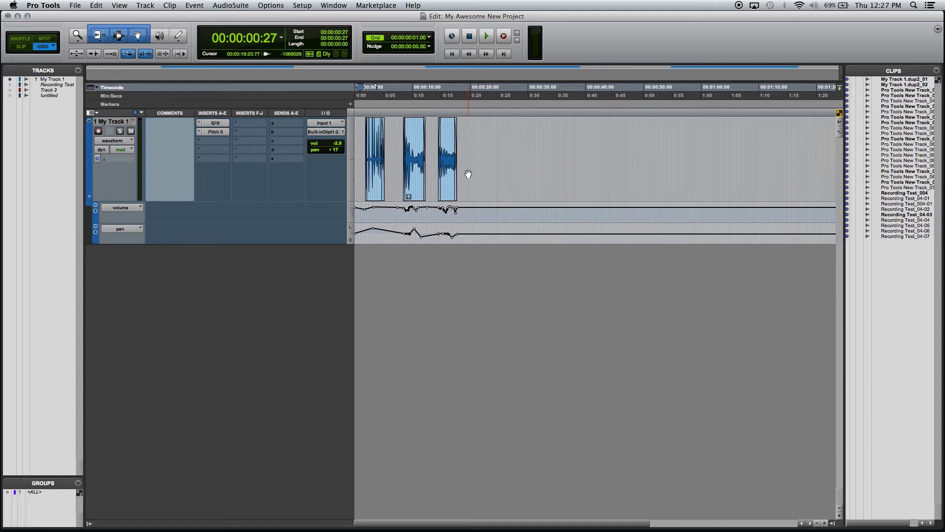
{"action": "scroll", "coordinate": [462, 171], "scroll_direction": "right", "scroll_amount": 3}
{"action": "scroll", "coordinate": [463, 171], "scroll_direction": "left", "scroll_amount": 3}
{"action": "scroll", "coordinate": [508, 164], "scroll_direction": "down", "scroll_amount": 10}
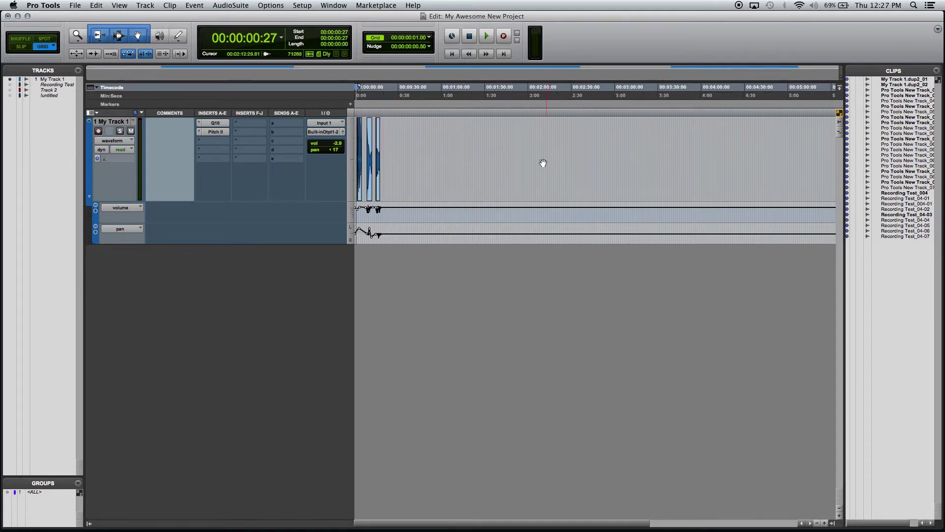
{"action": "scroll", "coordinate": [473, 162], "scroll_direction": "down", "scroll_amount": 4}
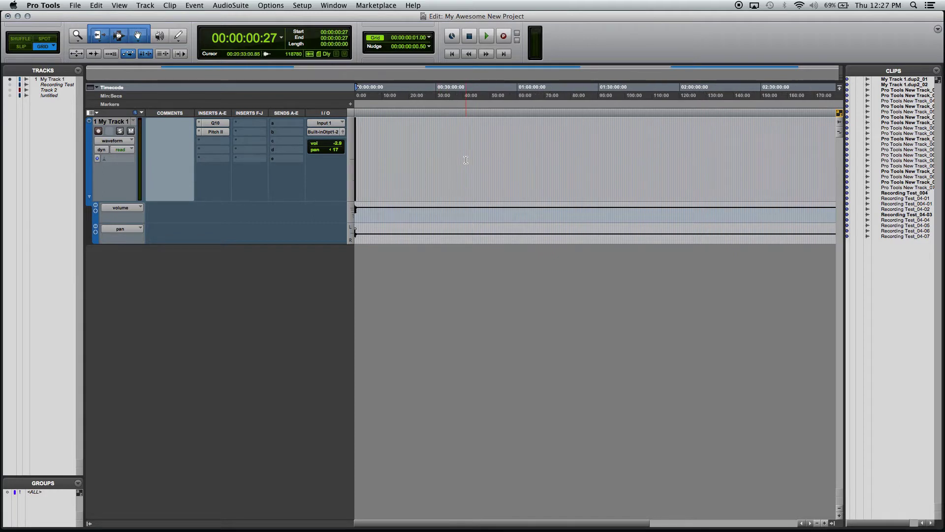
{"action": "scroll", "coordinate": [465, 159], "scroll_direction": "up", "scroll_amount": 5}
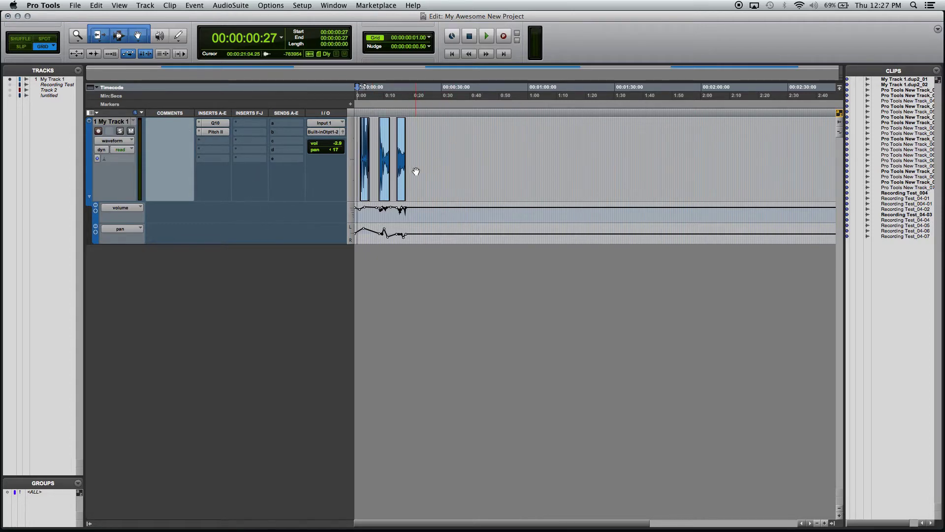
- Switch to Finder and open the Bounced Files folder of My Awesome New Project inside PT-Sessions
{"action": "mouse_move", "coordinate": [170, 526]}
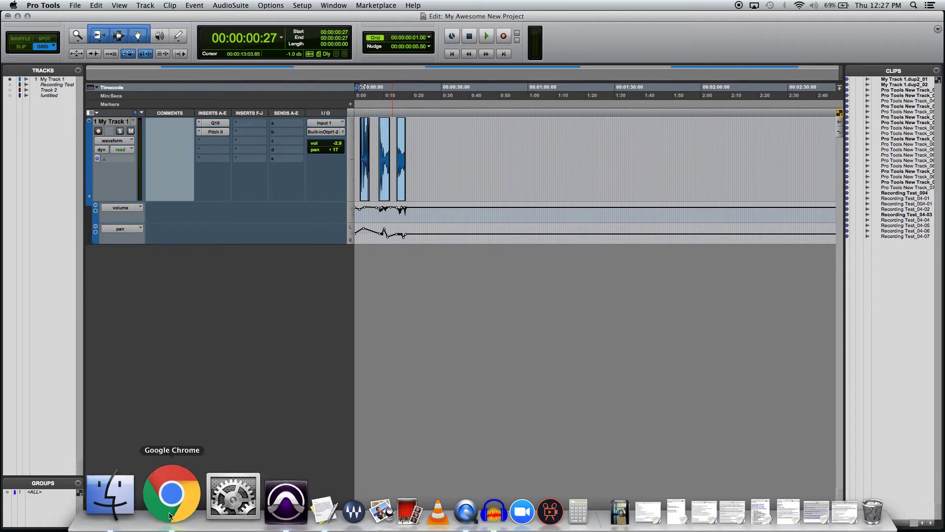
{"action": "left_click", "coordinate": [139, 508]}
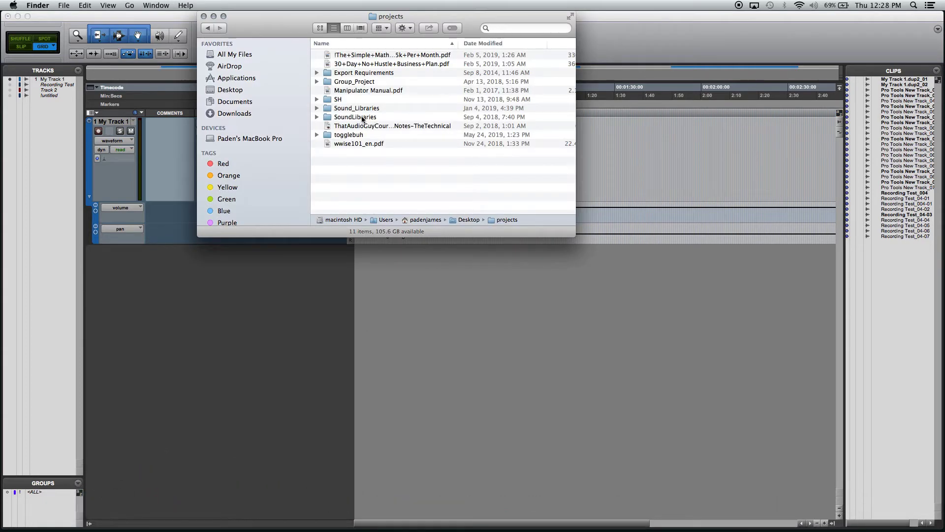
{"action": "left_click", "coordinate": [230, 90]}
{"action": "double_click", "coordinate": [384, 55]}
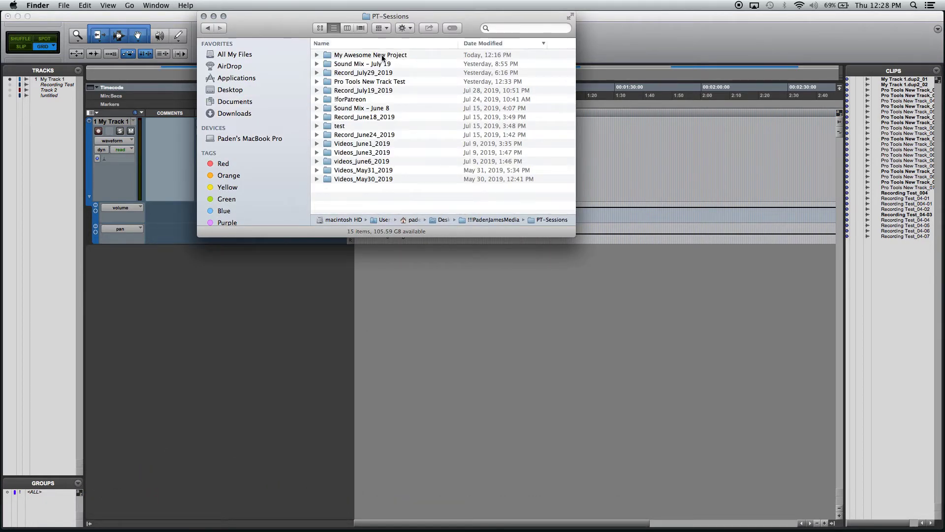
{"action": "double_click", "coordinate": [383, 56]}
{"action": "double_click", "coordinate": [375, 63]}
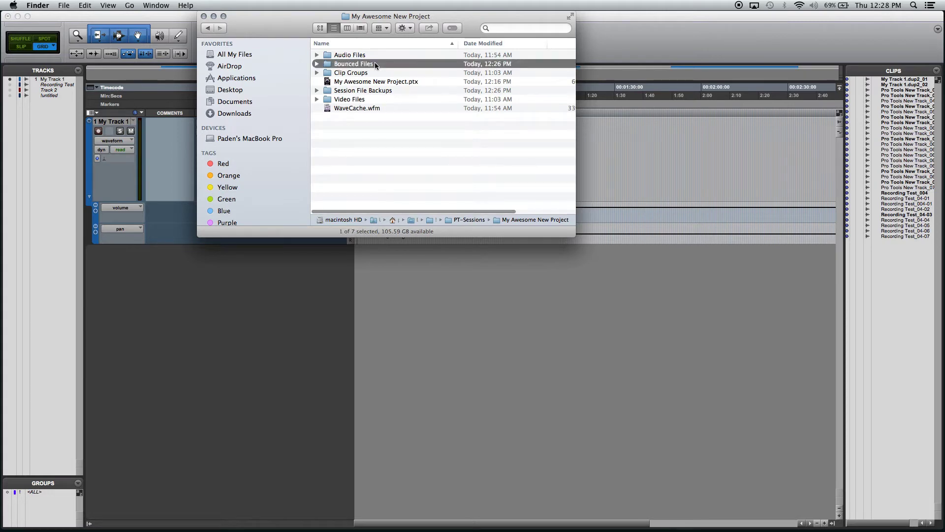